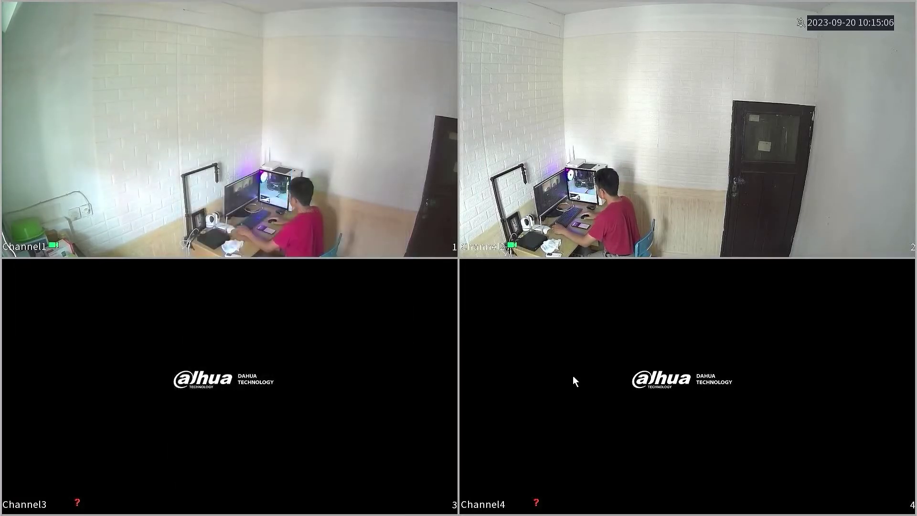
- Go to the P2P settings page via Main Menu > Network
right_click(551, 332)
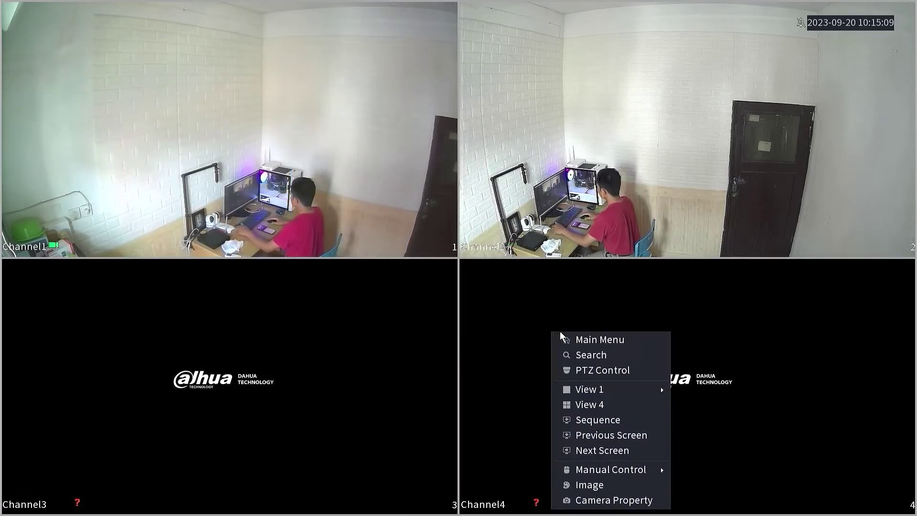
click(598, 340)
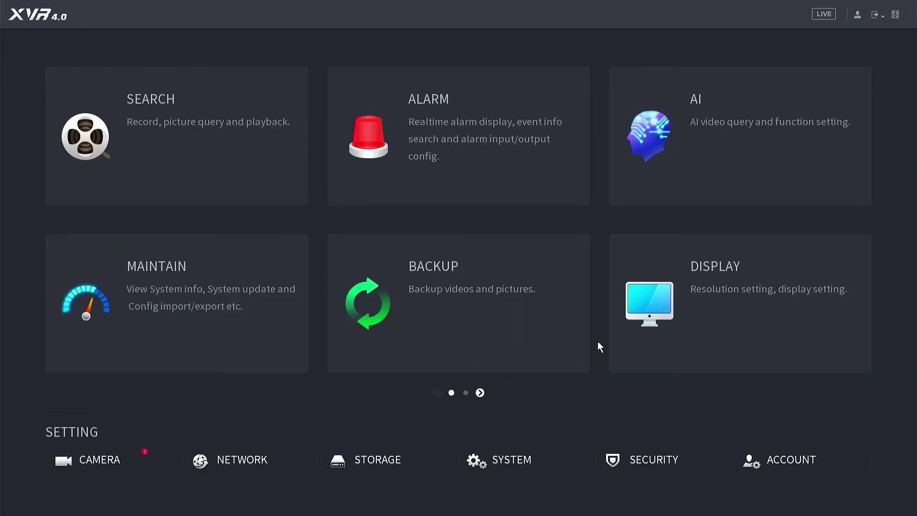
click(247, 458)
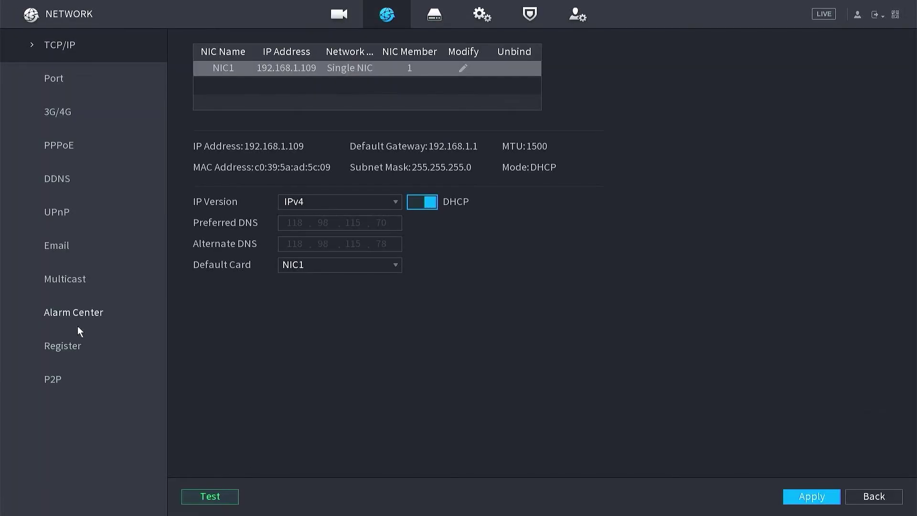
click(54, 381)
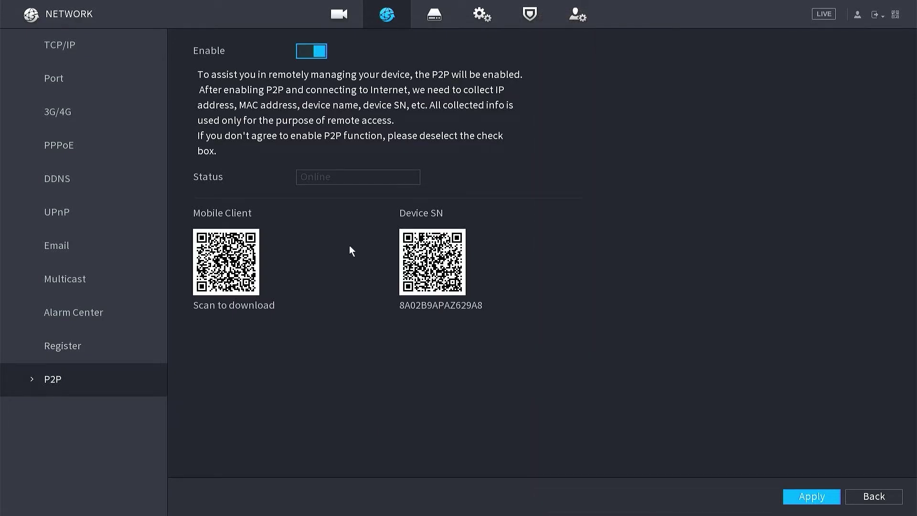
- Disable P2P, acknowledge the push-notification note, apply, and exit to live view
click(306, 54)
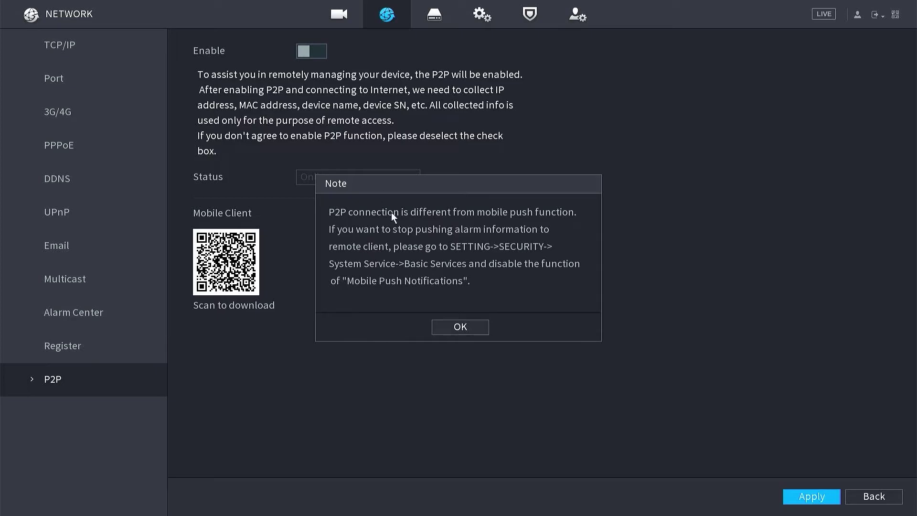
click(462, 328)
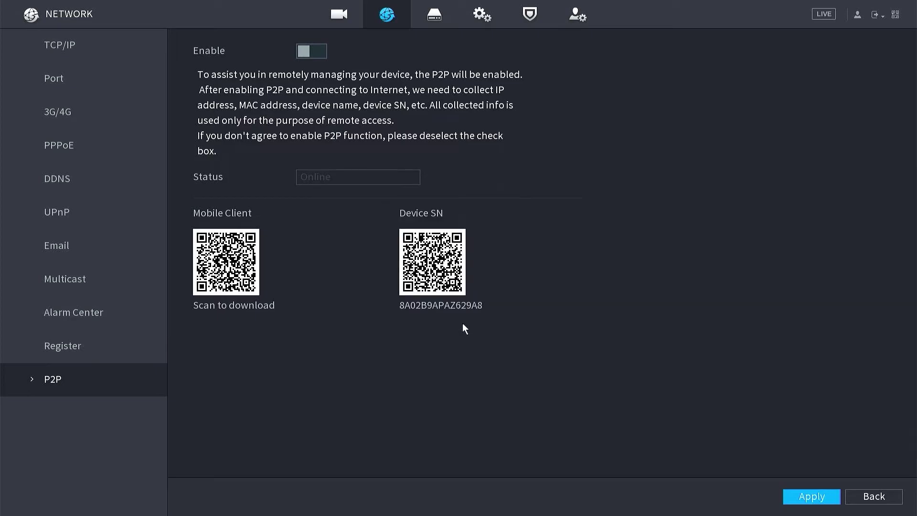
click(823, 501)
right_click(656, 406)
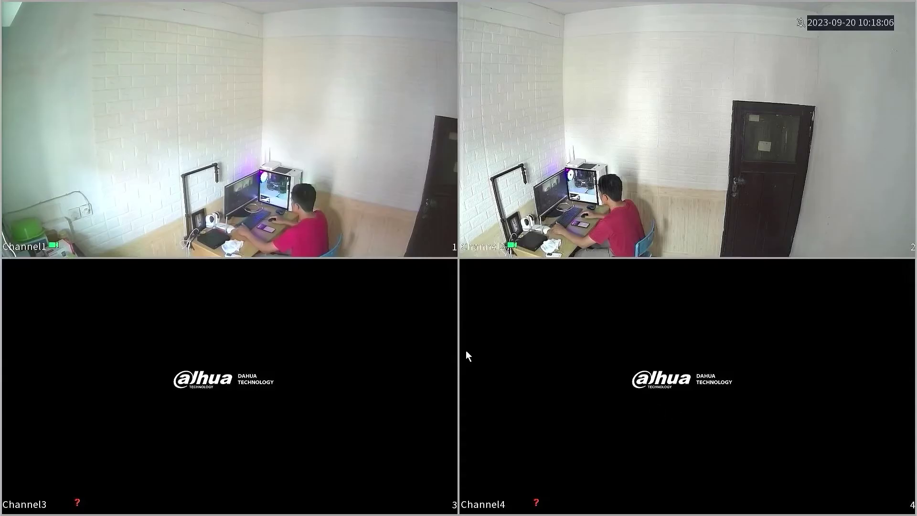
- Reopen Main Menu > Network > P2P and recheck that the P2P status reads Online
right_click(412, 326)
click(437, 331)
click(254, 459)
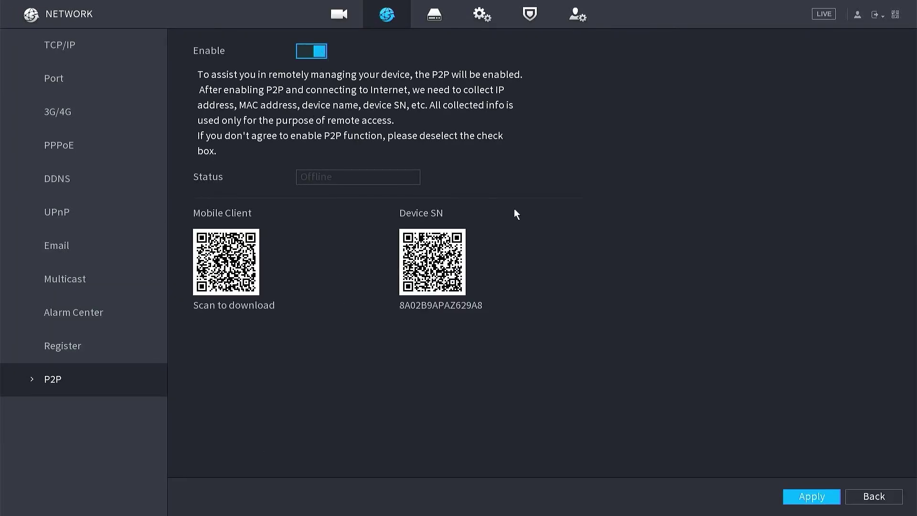
right_click(623, 325)
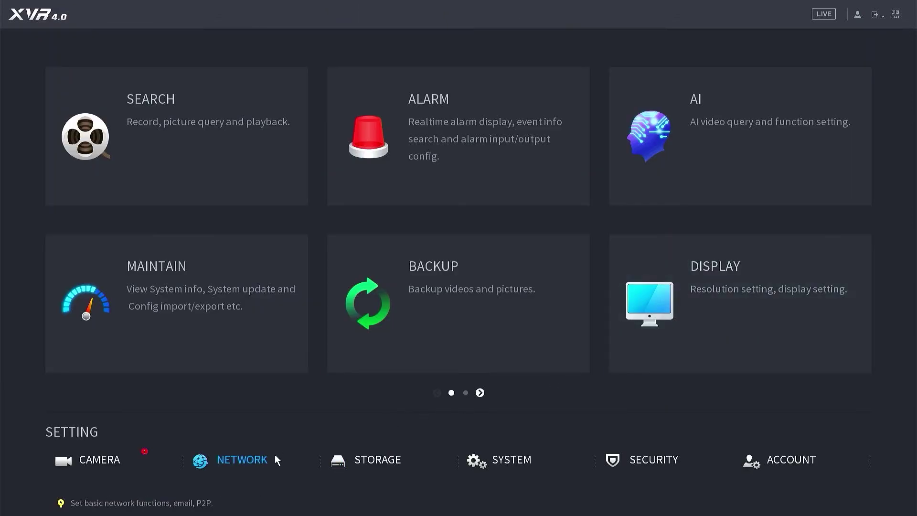
click(276, 460)
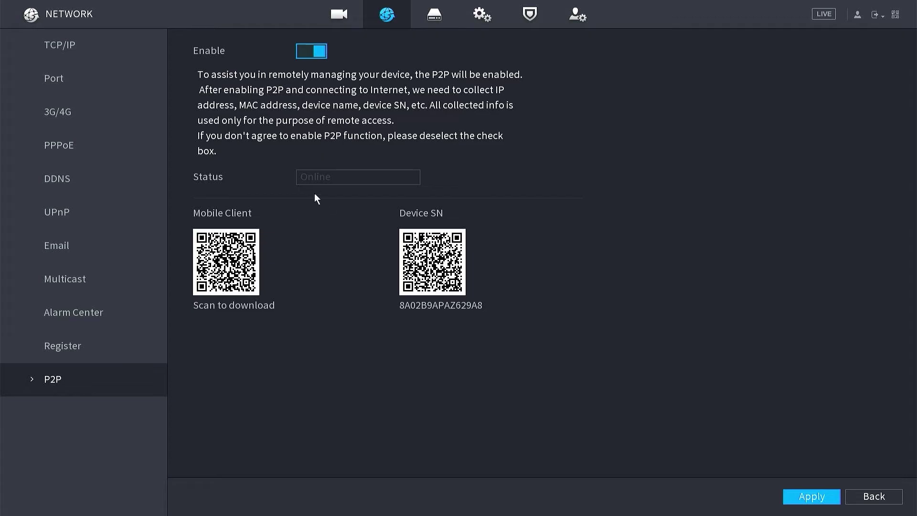